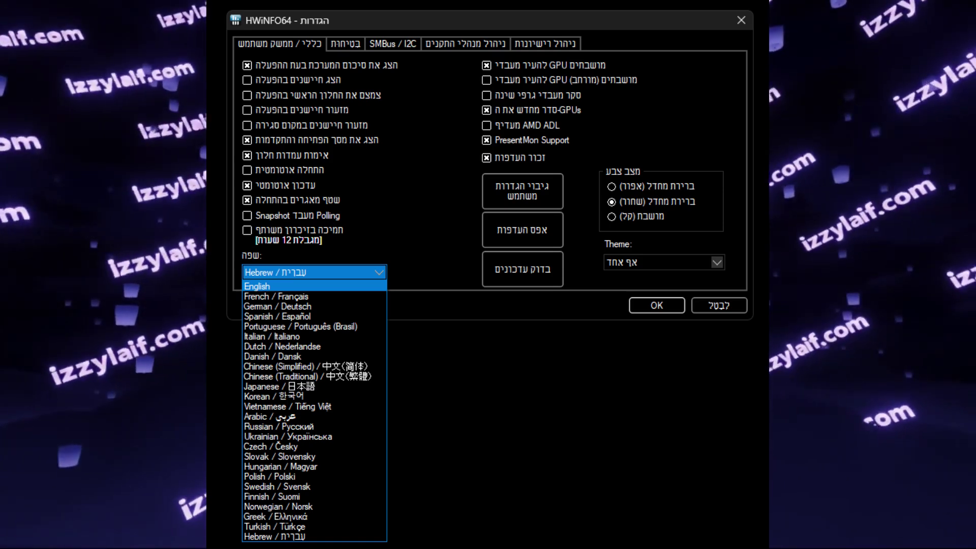
# - Confirm English as the HWiNFO64 interface language, bringing up the restart notice
pyautogui.press('Return')
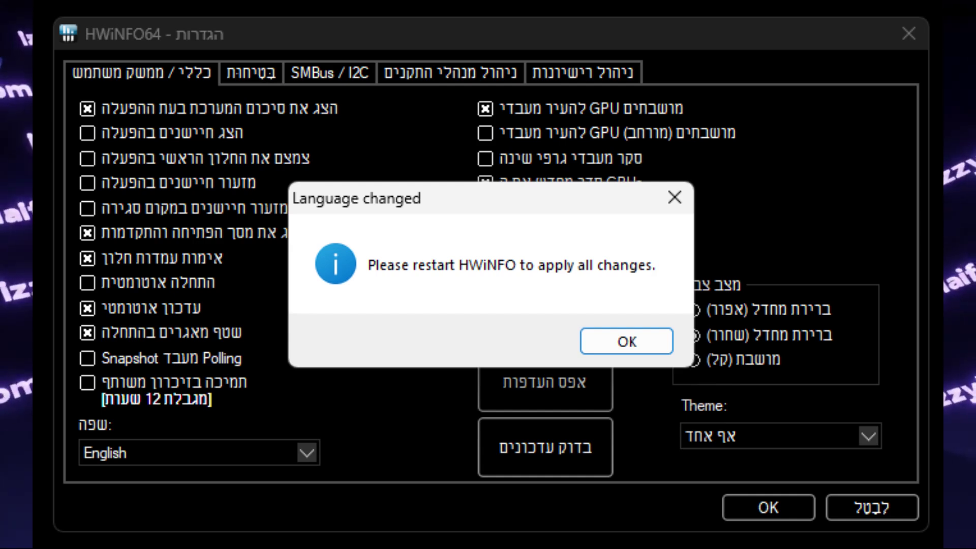